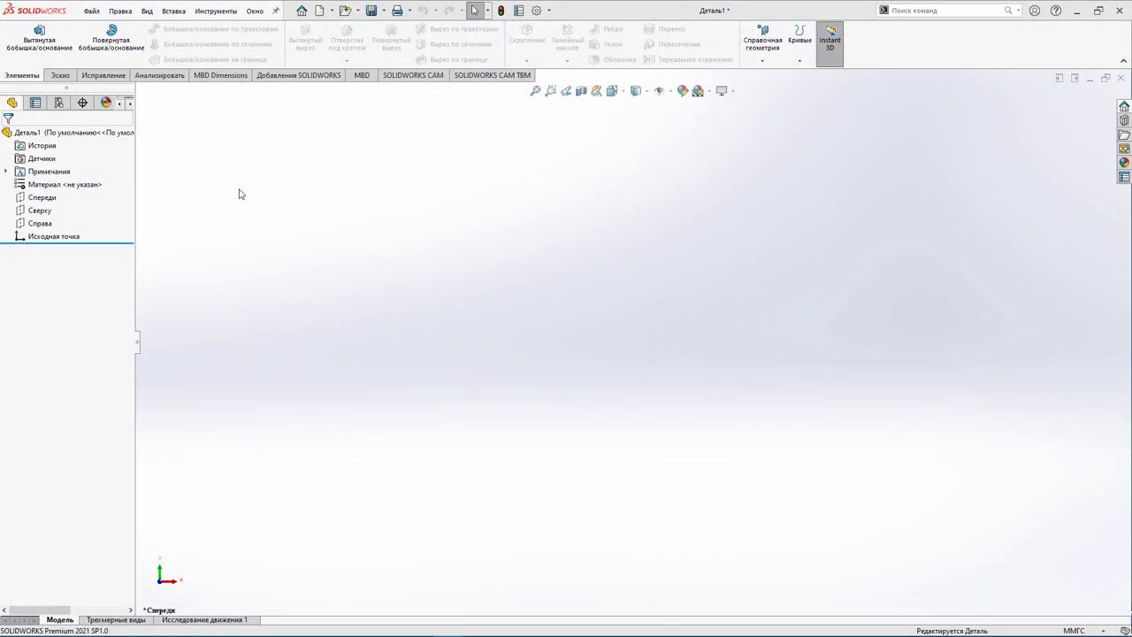
Step: Open the Настройка (Customize) dialog from the CommandManager tab area's right-click menu
right_click(32, 76)
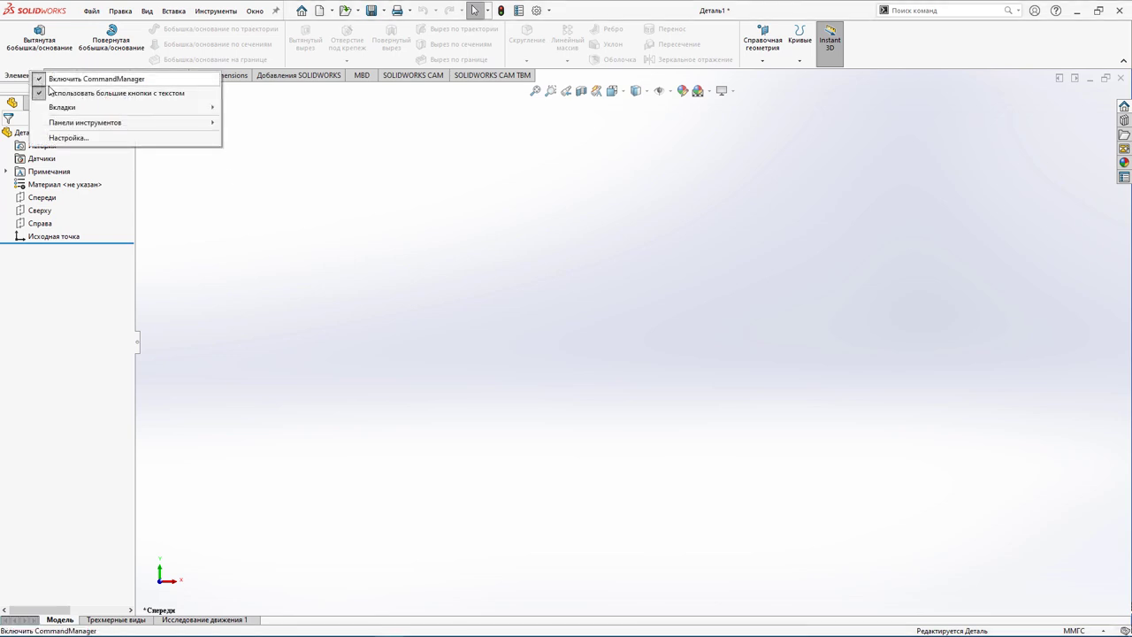
left_click(86, 139)
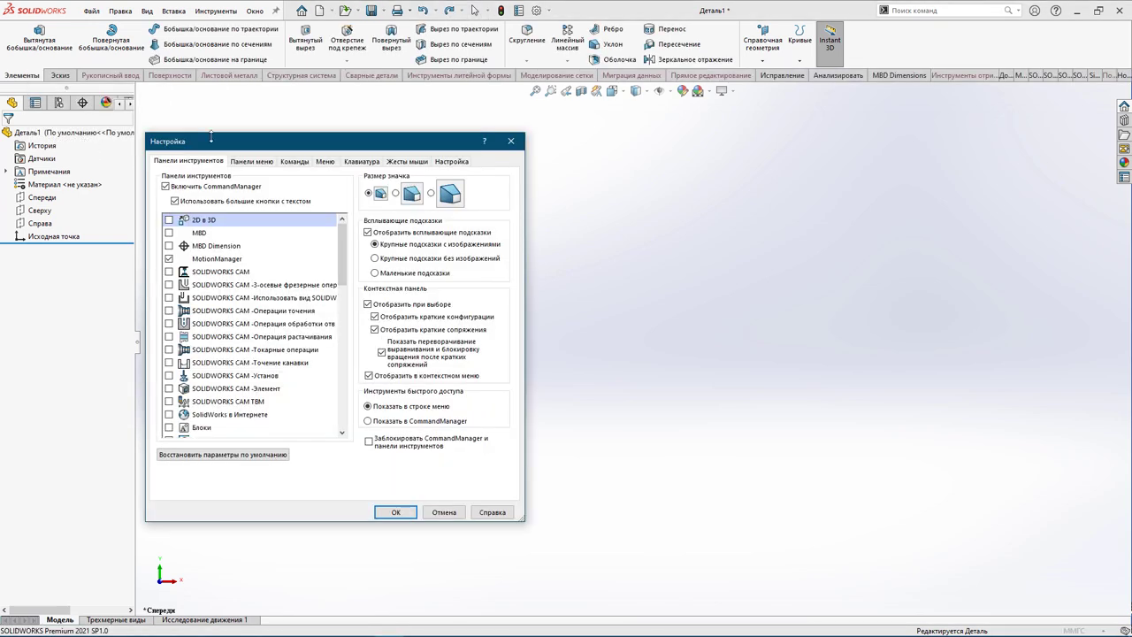
Step: Turn the 2D в 3D, MBD Dimension and SOLIDWORKS CAM toolbars on, then off again
left_click_drag(220, 149, 304, 129)
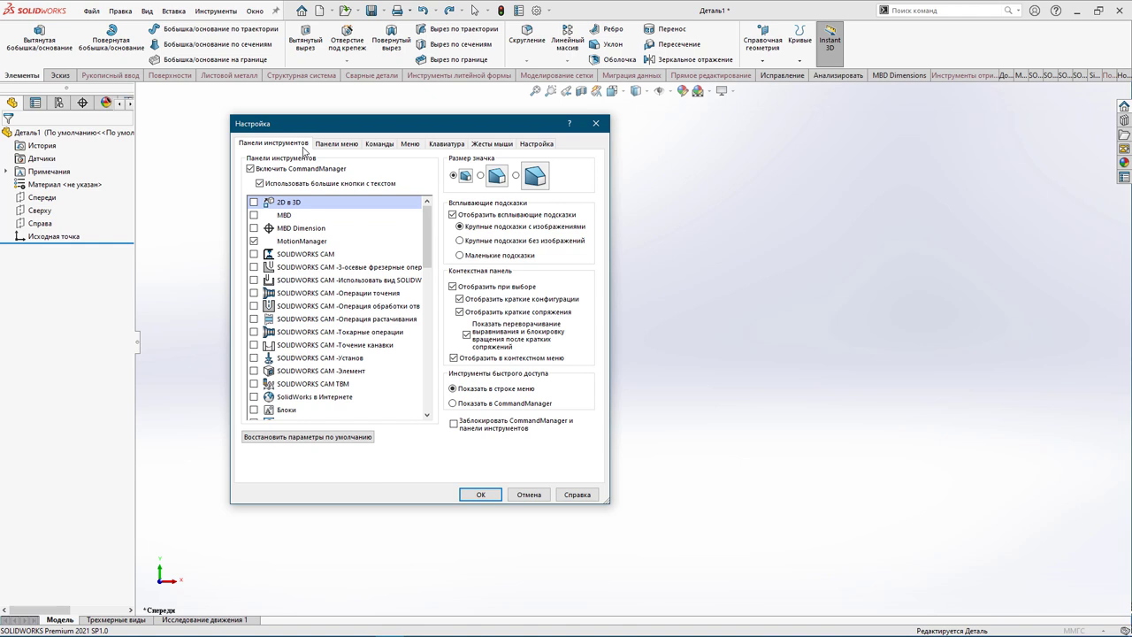
left_click(254, 202)
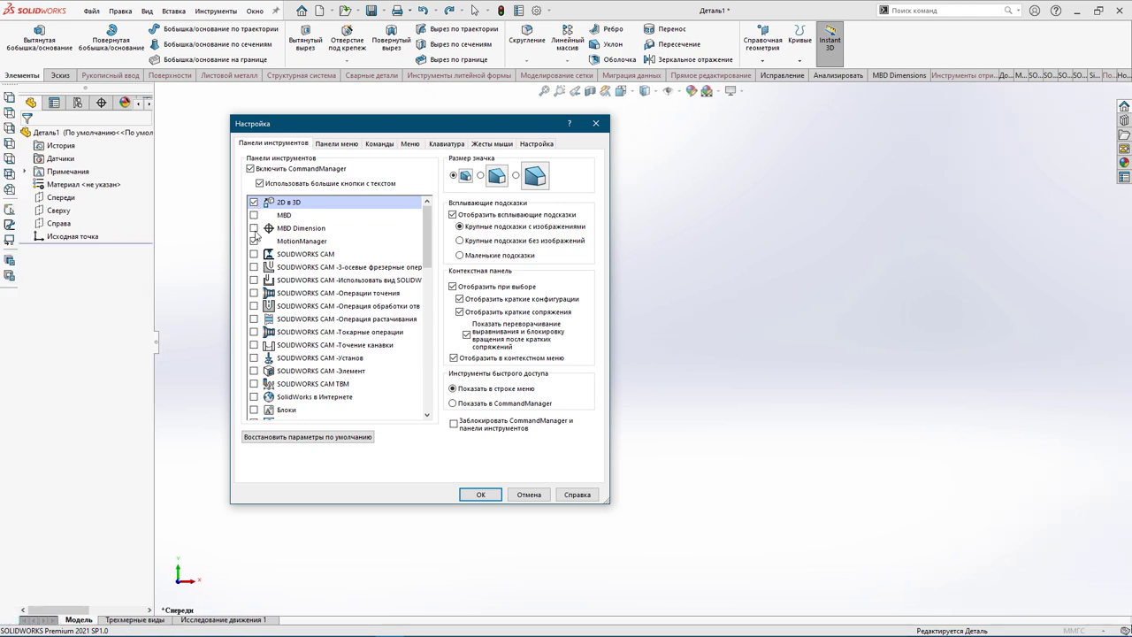
left_click(254, 228)
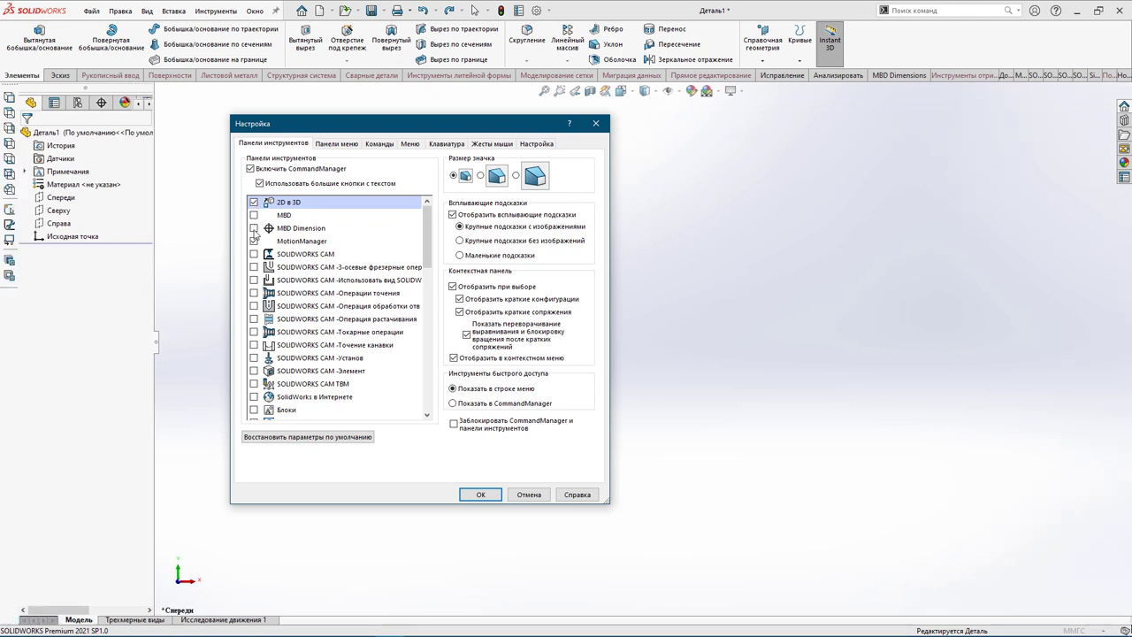
left_click(254, 280)
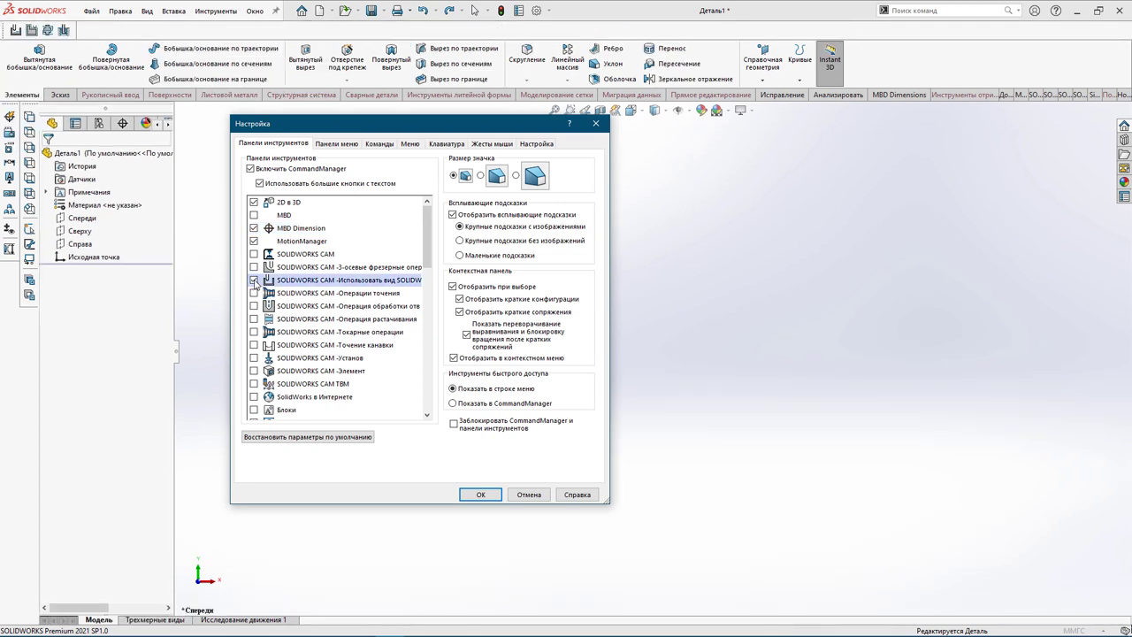
left_click(254, 281)
left_click(254, 228)
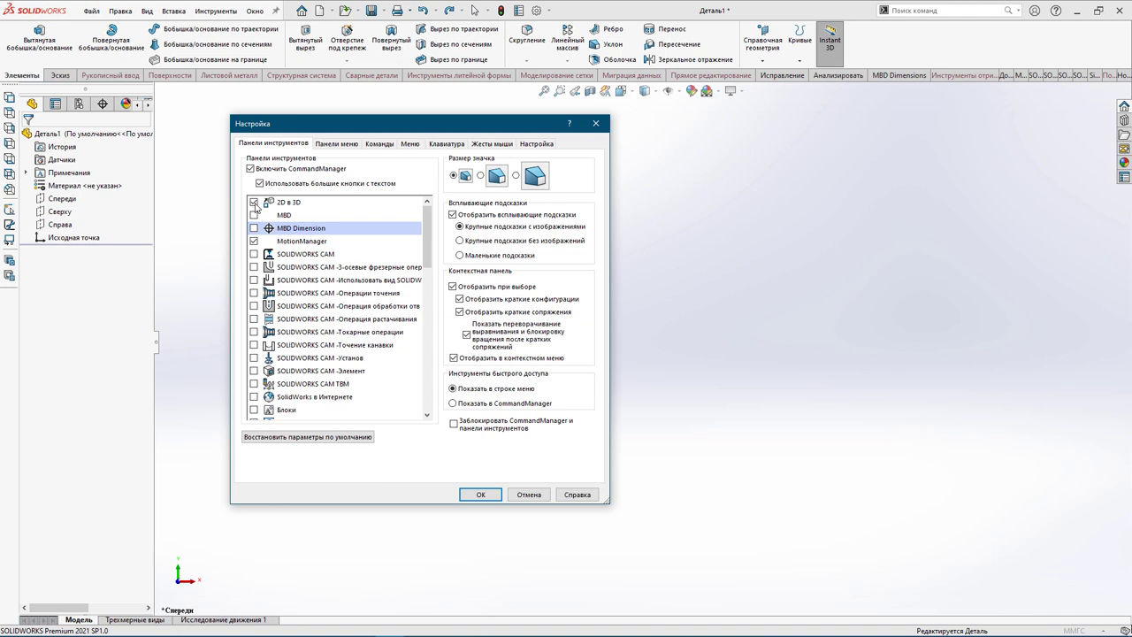
left_click(254, 202)
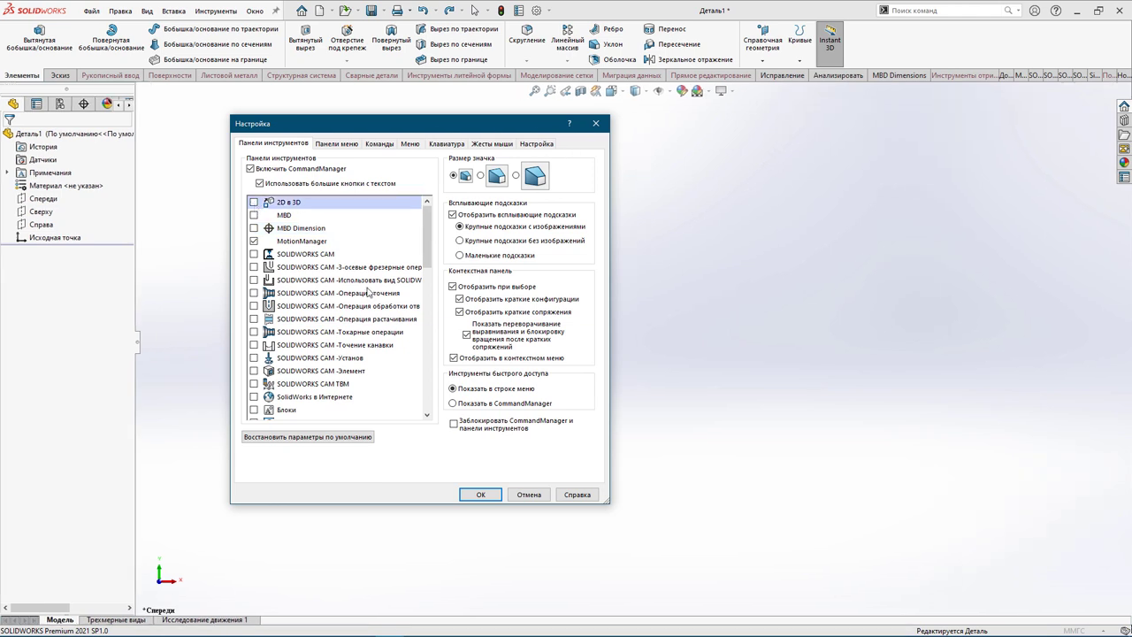
Step: Switch toolbar icons to the medium size and acknowledge the restart warning with OK
left_click(497, 176)
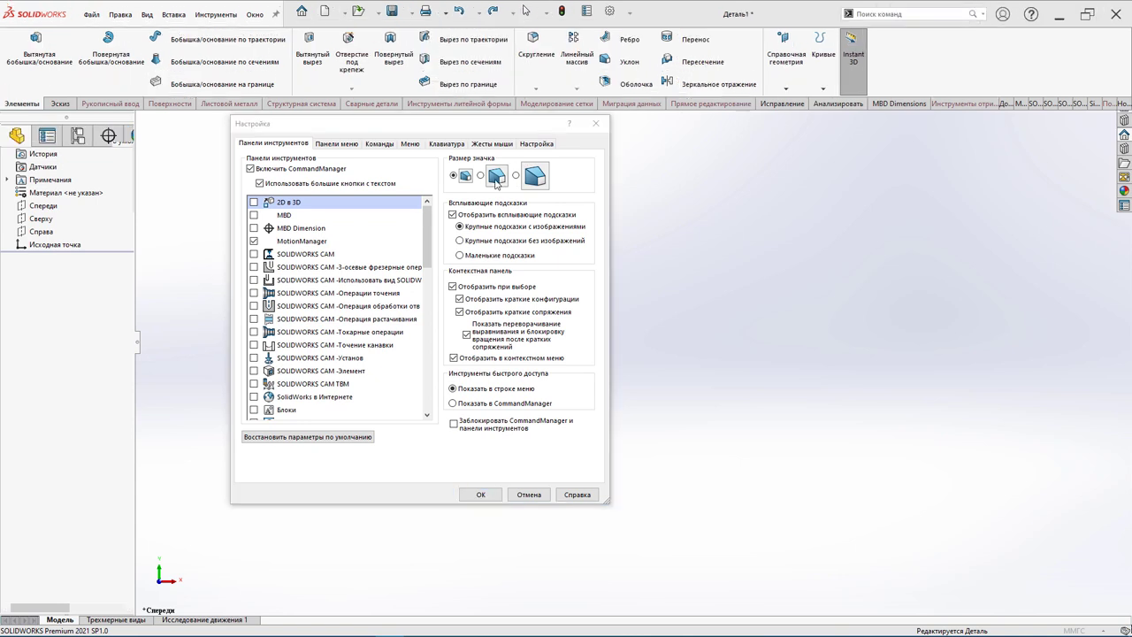
left_click(496, 177)
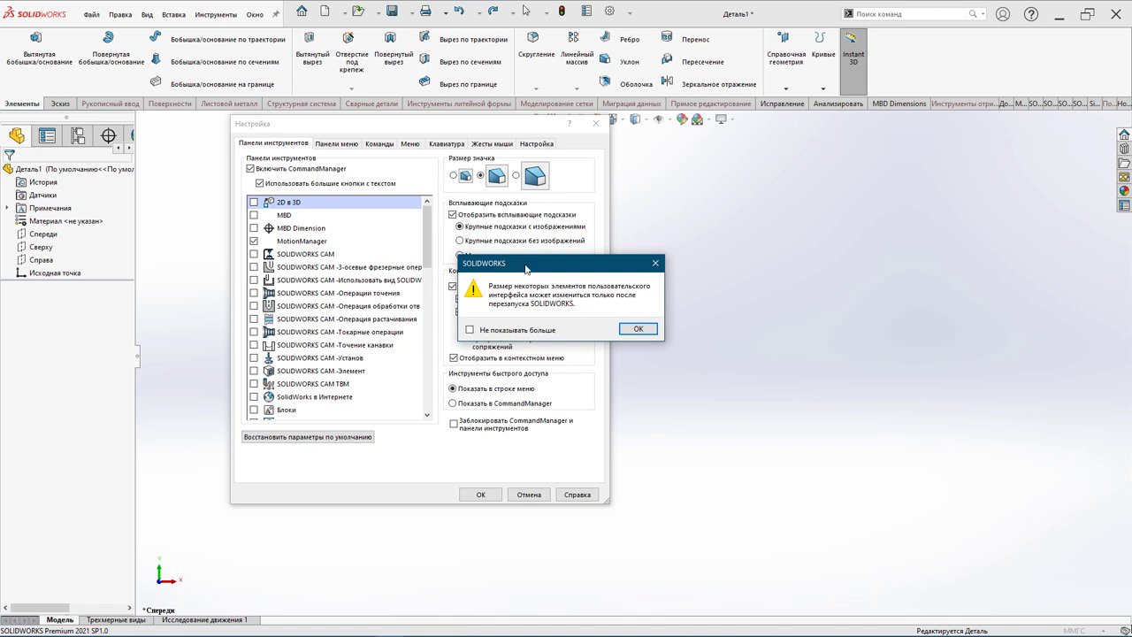
left_click_drag(527, 268, 513, 257)
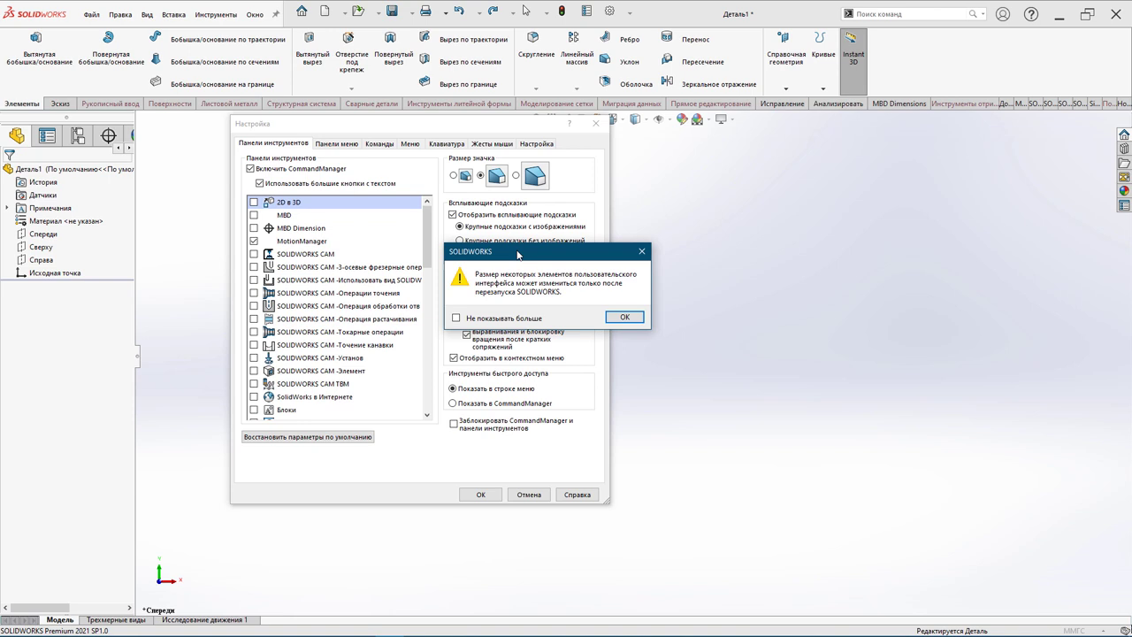
left_click(616, 323)
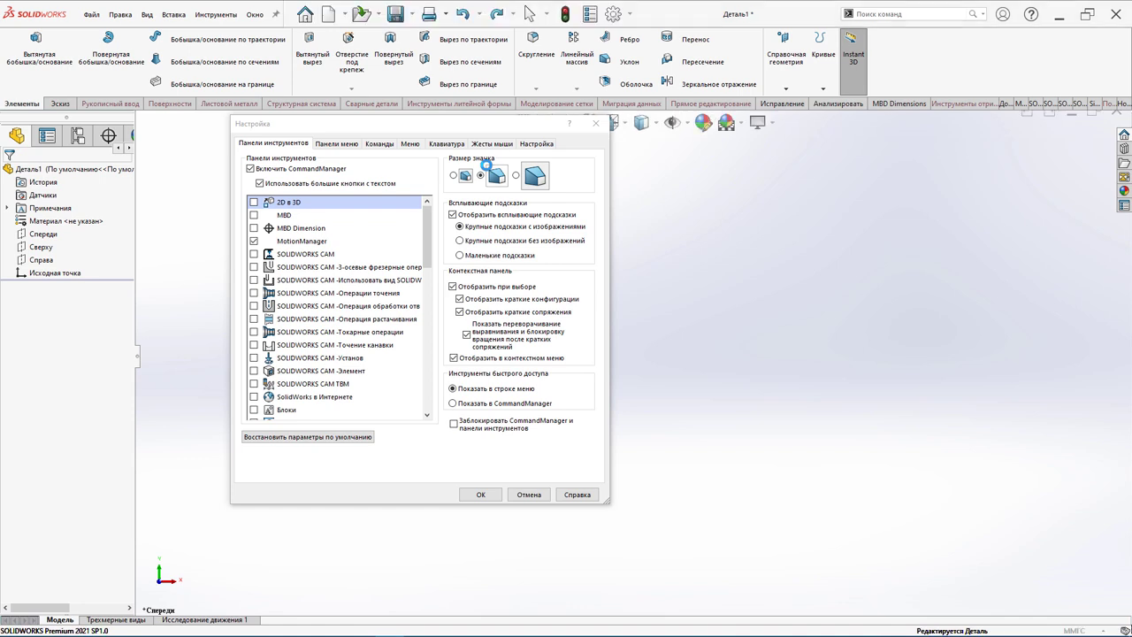
Step: Set toolbar icons back to the small size and go to the Команды (Commands) tab
left_click_drag(499, 132, 504, 174)
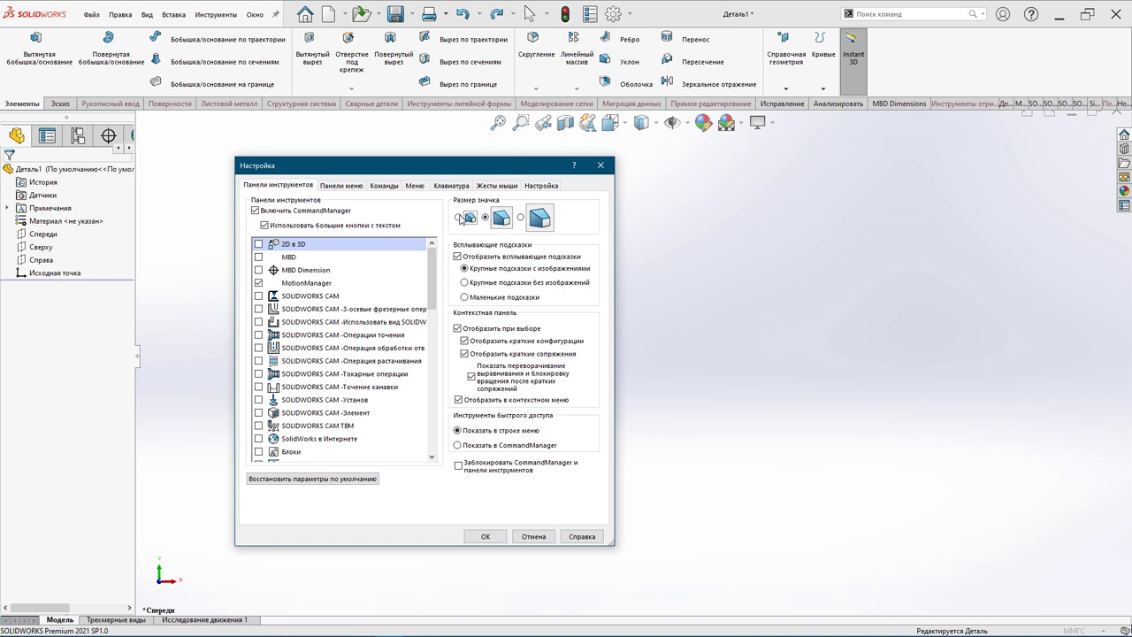
left_click(459, 216)
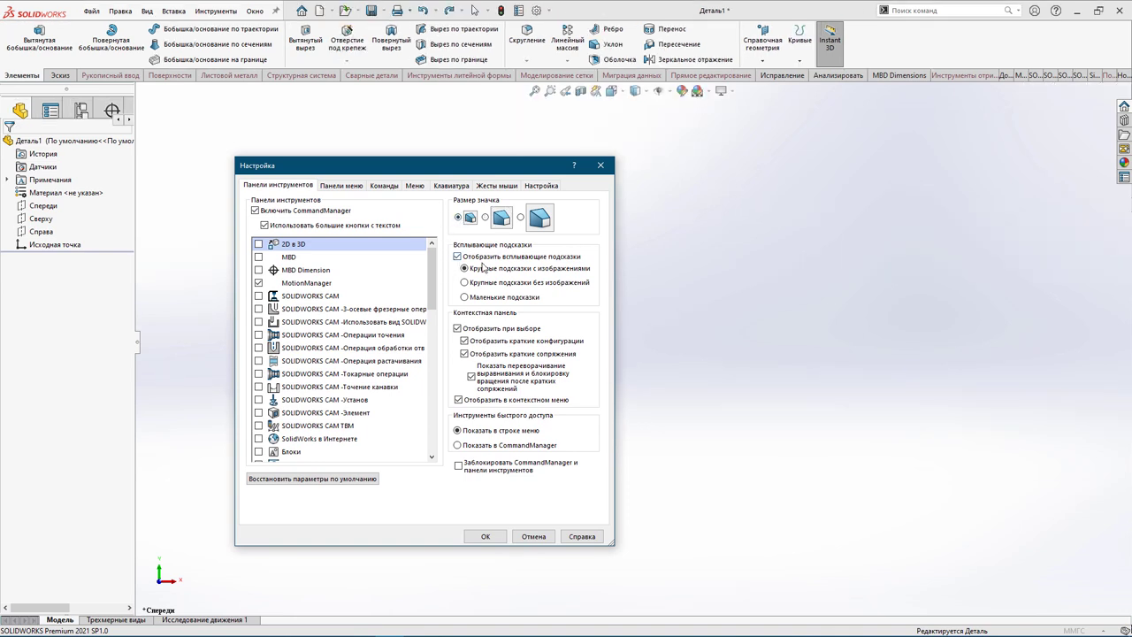
left_click(382, 186)
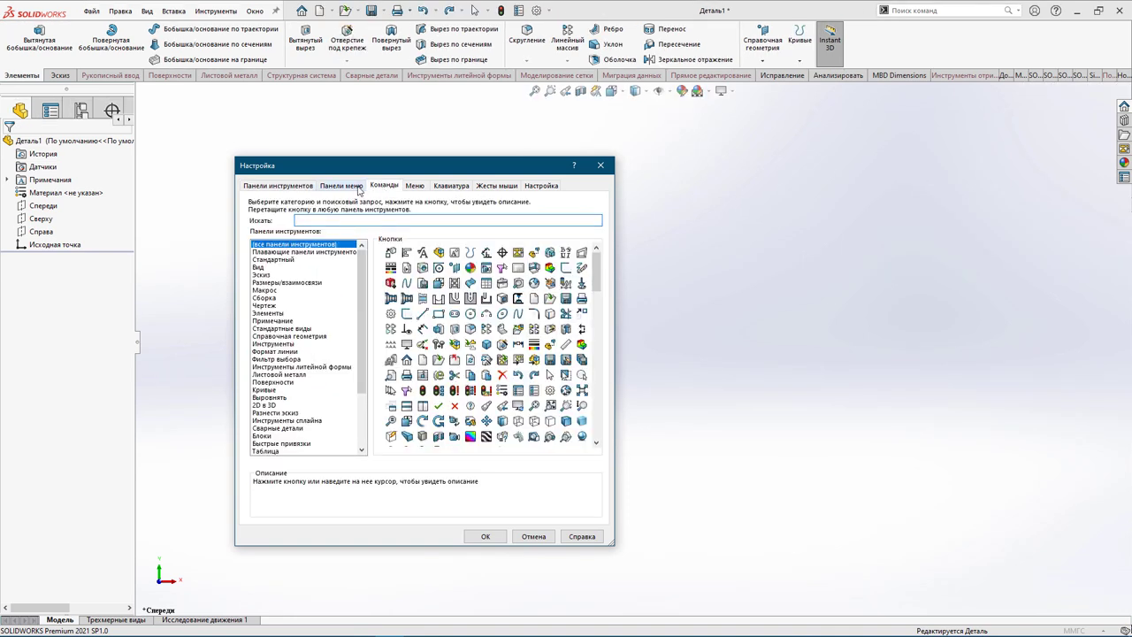
Step: Show the Блоки (Blocks) category's command buttons on the Commands tab
left_click(359, 186)
left_click(382, 187)
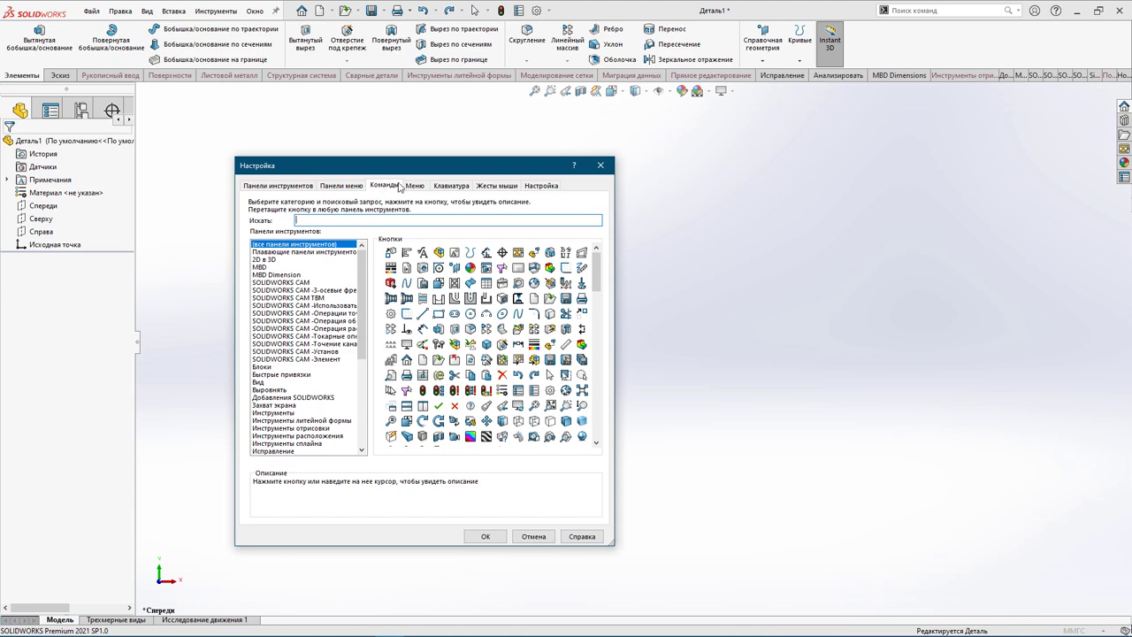
left_click_drag(409, 172, 550, 177)
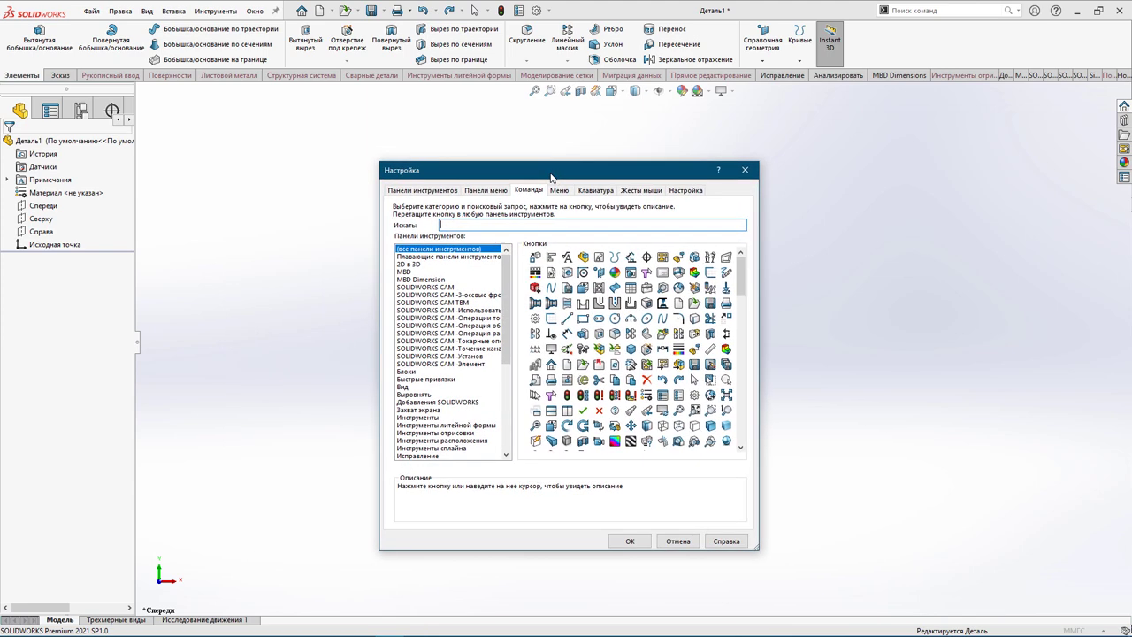
left_click(409, 373)
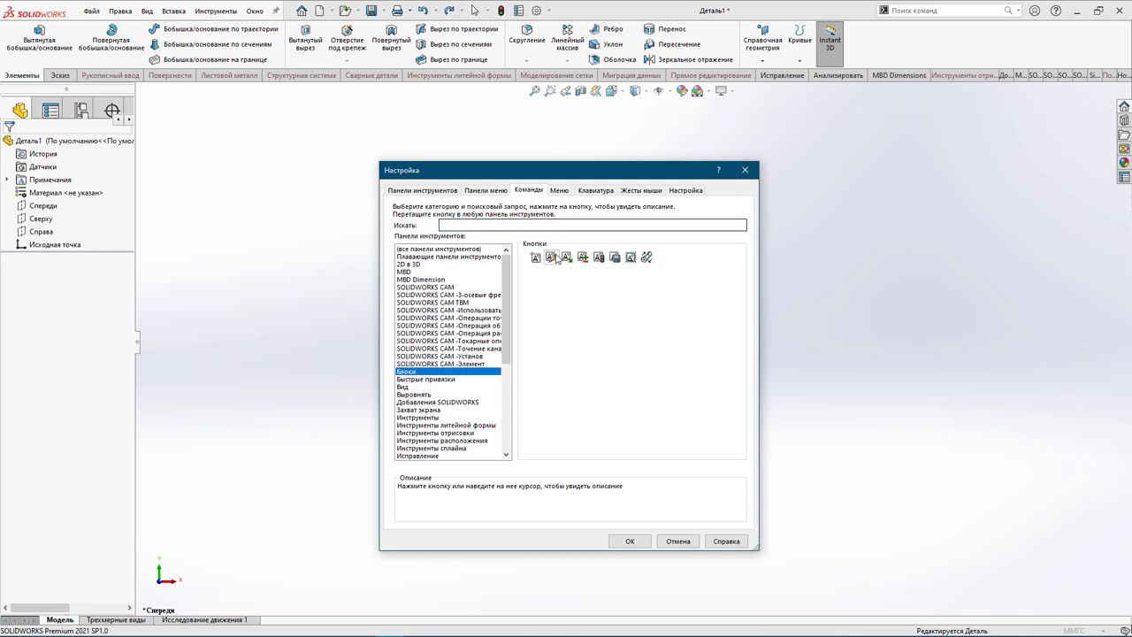
Step: Drag a Blocks command toward the ribbon near Вырез по границе, then scroll the category list to its end
mouse_move(535, 258)
left_mouse_down()
mouse_move(495, 64)
mouse_move(579, 38)
left_mouse_up()
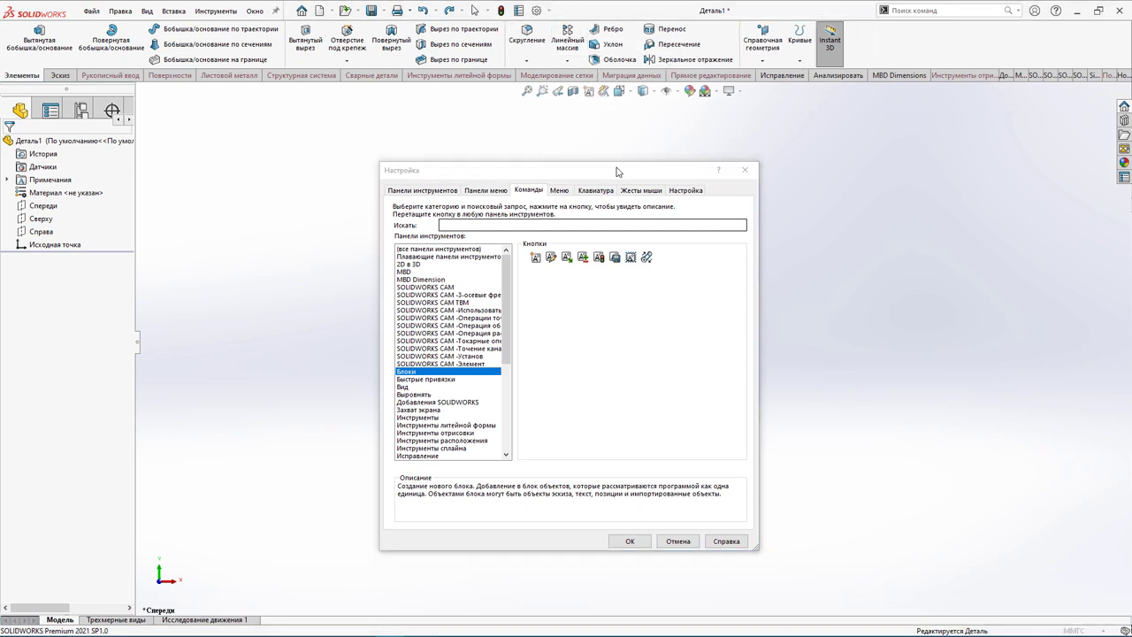
mouse_move(559, 256)
left_mouse_down()
mouse_move(554, 285)
mouse_move(555, 173)
mouse_move(559, 261)
left_mouse_up()
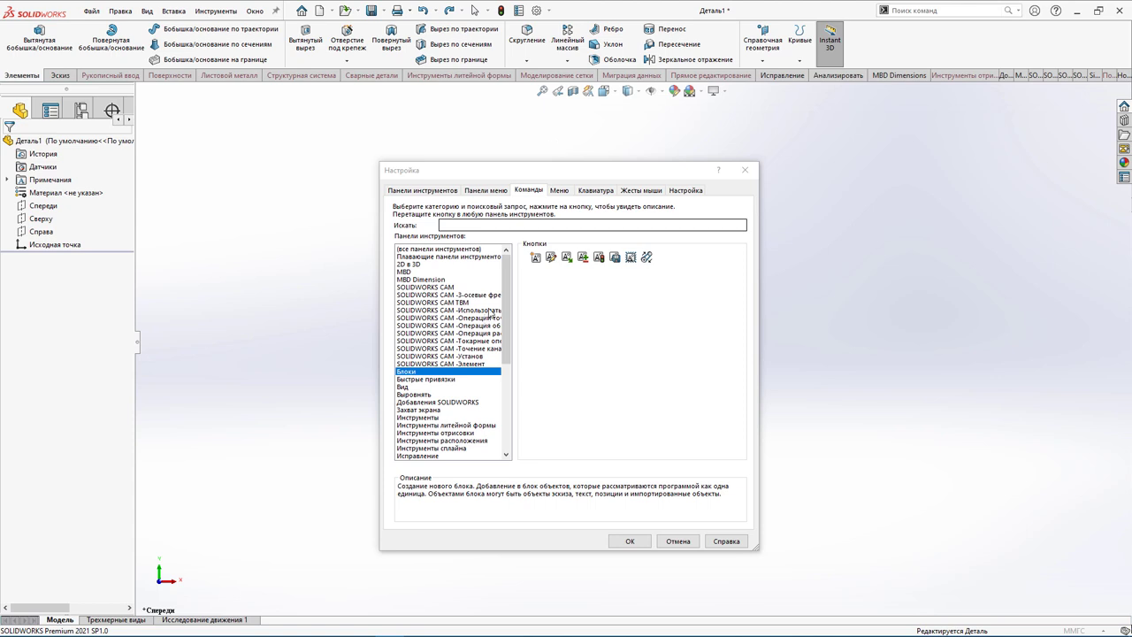
scroll(492, 312, "down", 4)
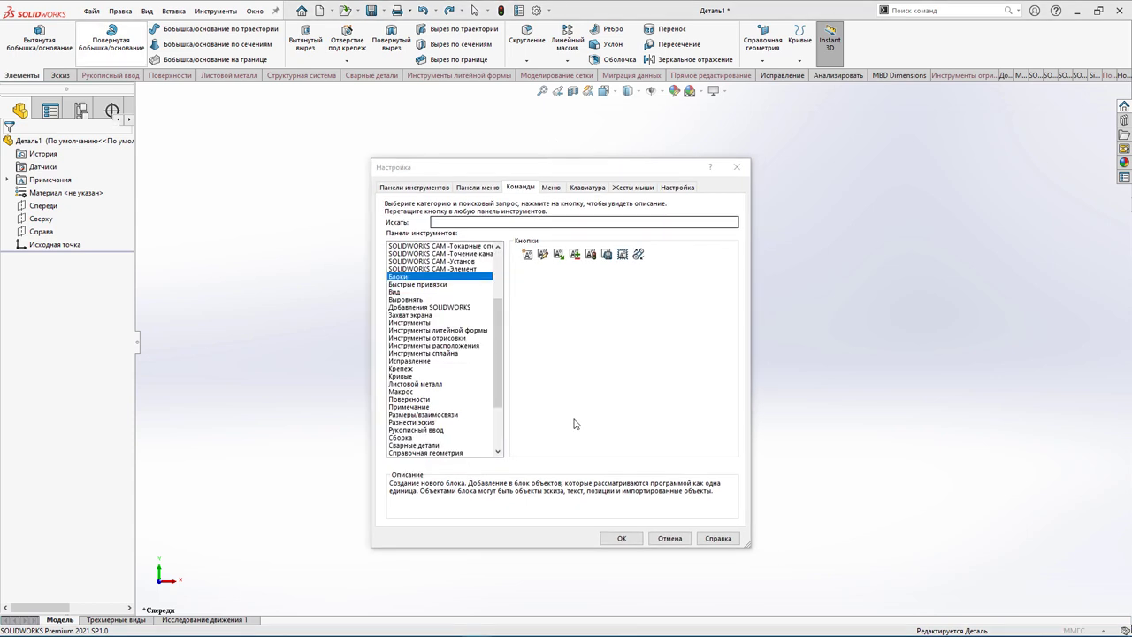
left_click_drag(500, 398, 500, 437)
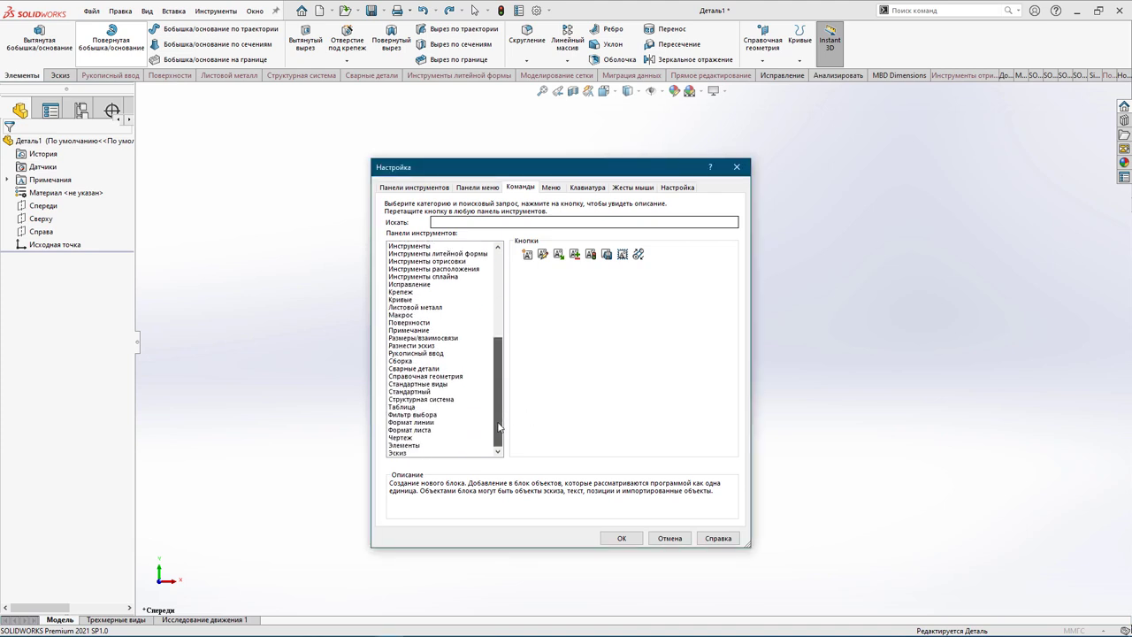
Step: From Стандартные виды, add front, back, left, top, bottom, isometric, trimetric and dimetric buttons to the heads-up view toolbar
left_click(411, 384)
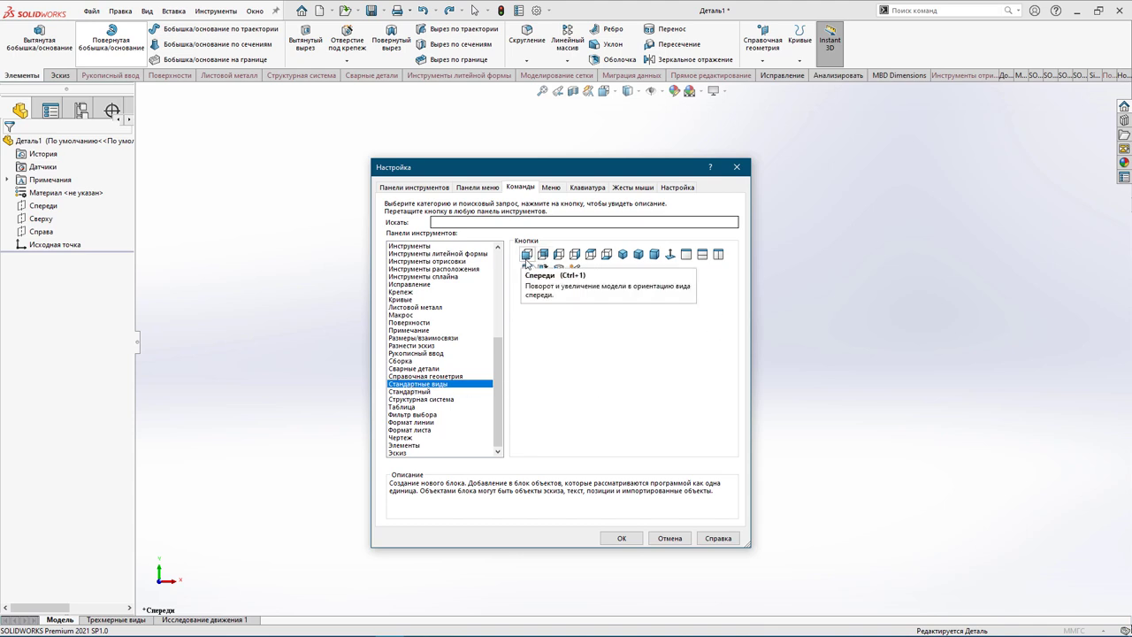
left_click_drag(529, 264, 595, 95)
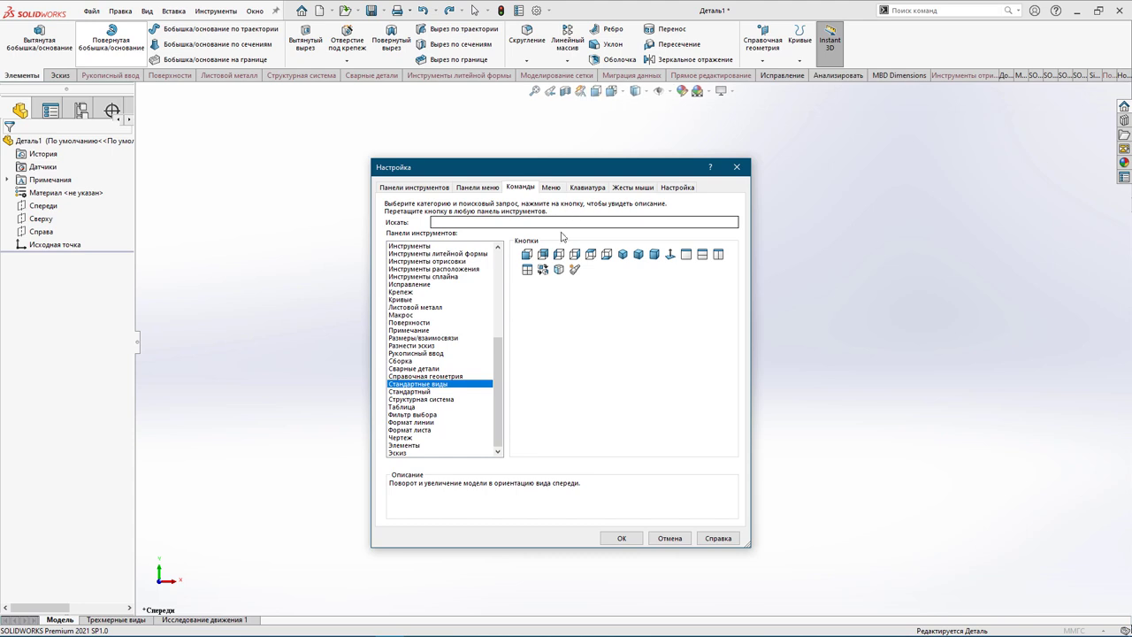
left_click_drag(542, 255, 604, 91)
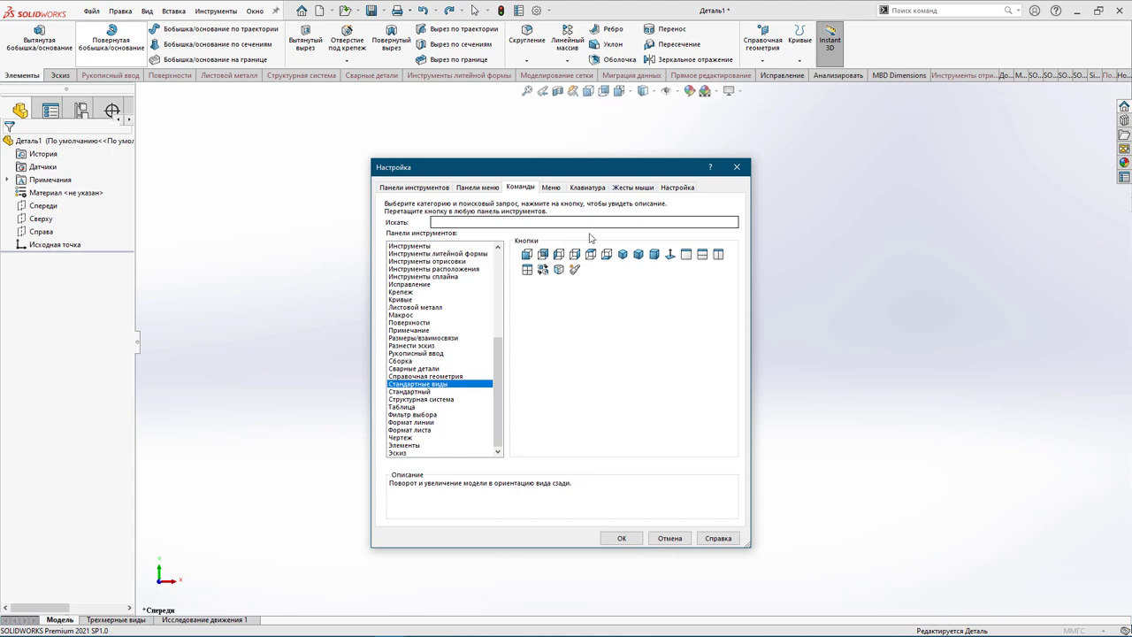
left_click_drag(564, 258, 614, 91)
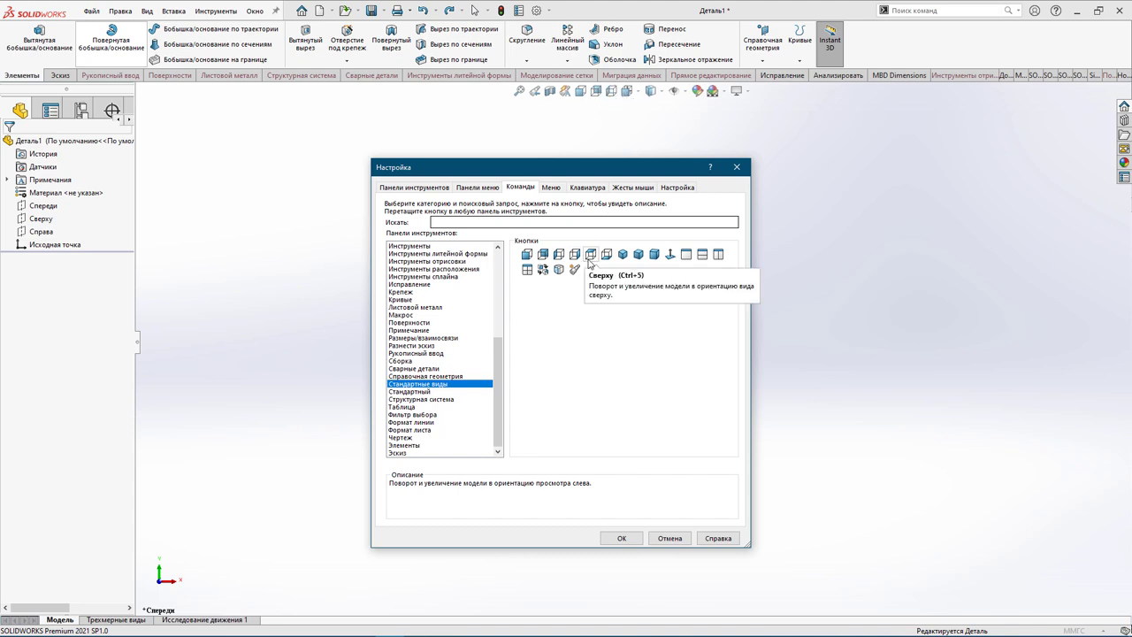
left_click_drag(591, 259, 614, 92)
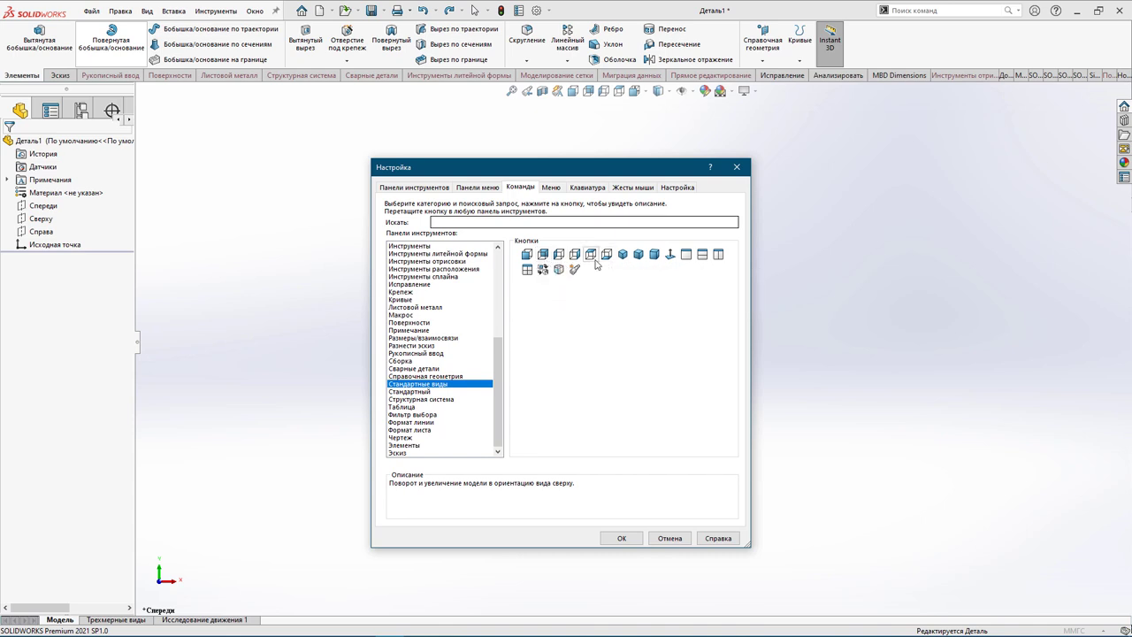
left_click_drag(607, 255, 628, 94)
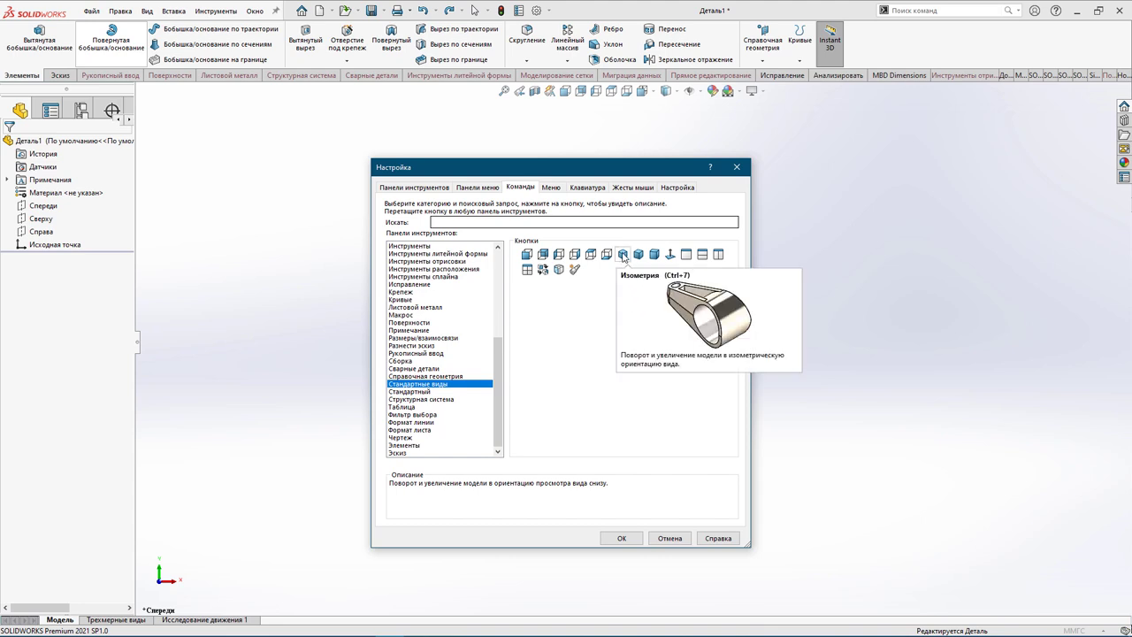
left_click_drag(623, 256, 635, 95)
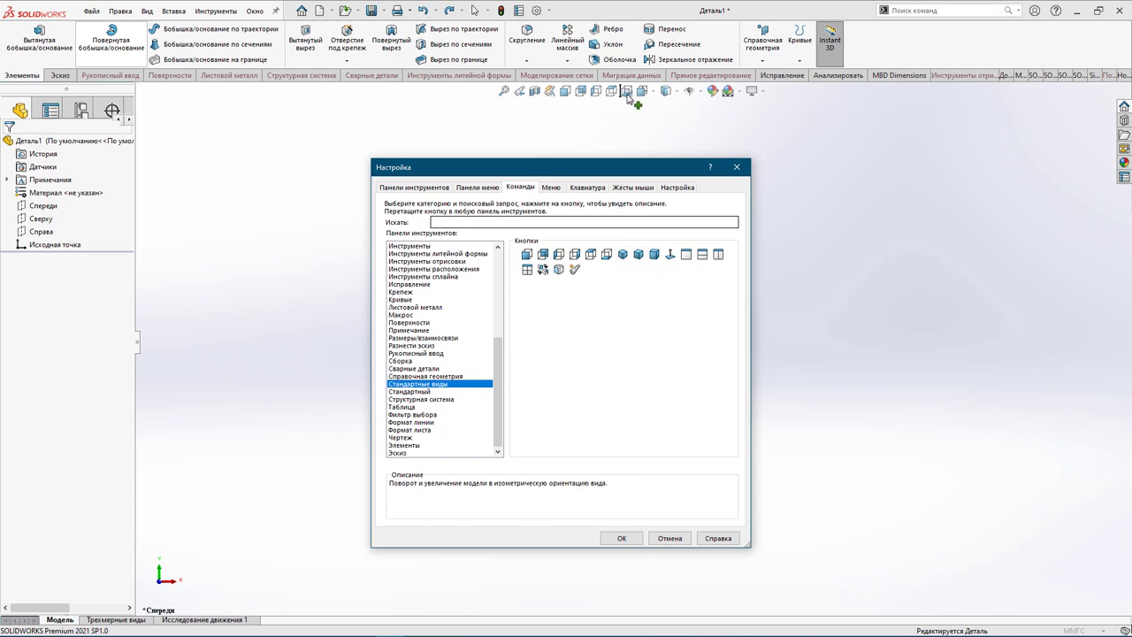
left_click_drag(636, 255, 651, 95)
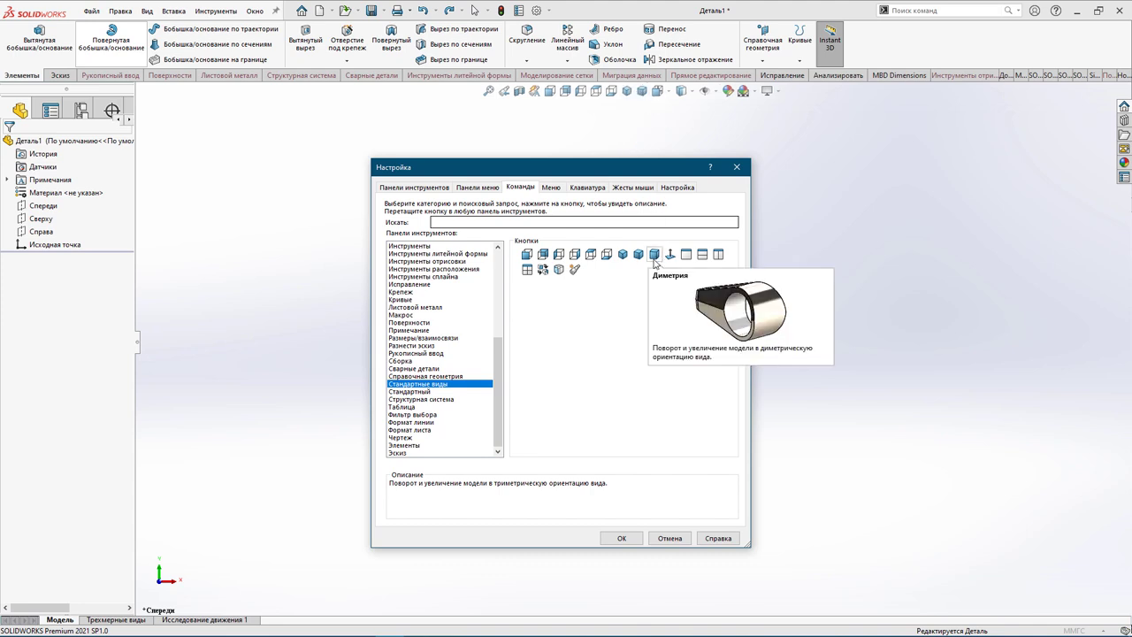
left_click_drag(654, 255, 651, 92)
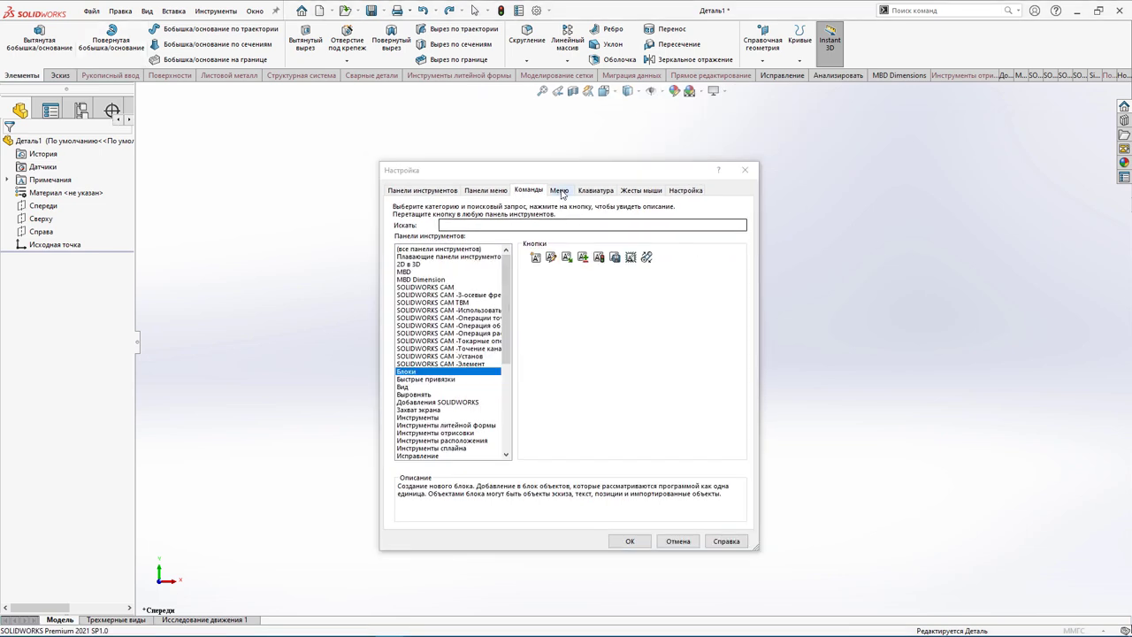
left_click(560, 191)
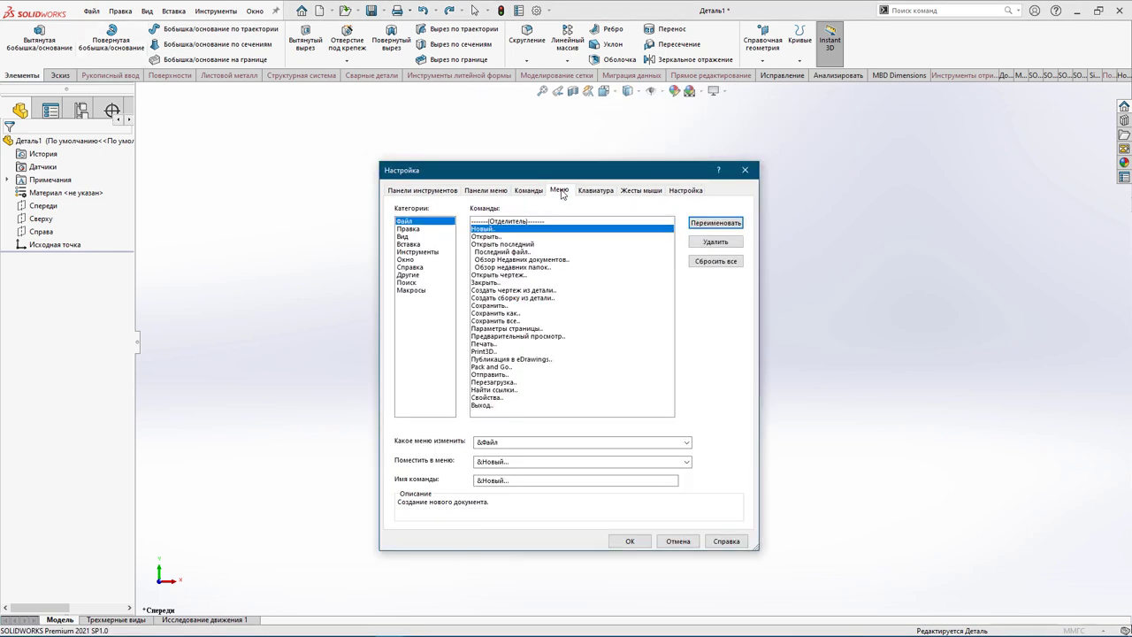
left_click(513, 267)
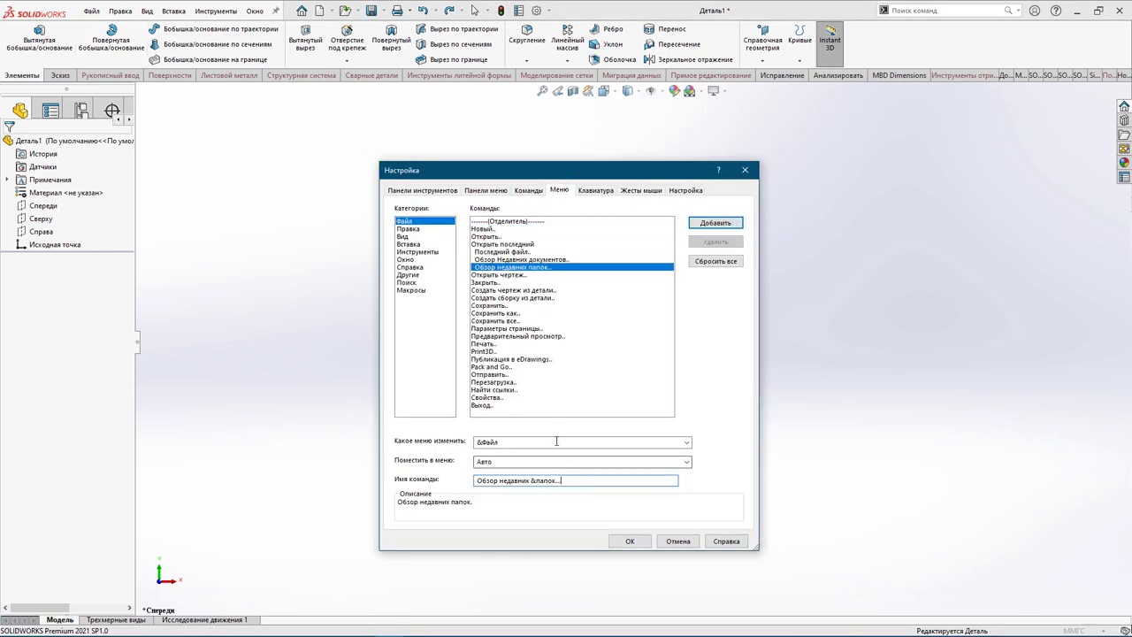
left_click(647, 463)
left_click(688, 462)
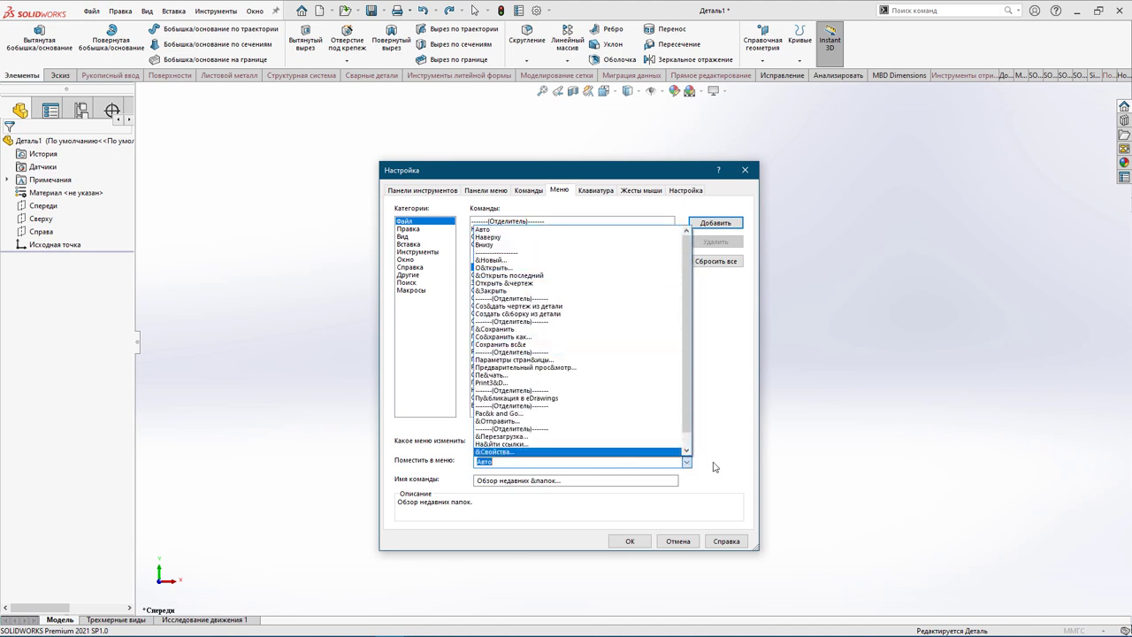
left_click(714, 466)
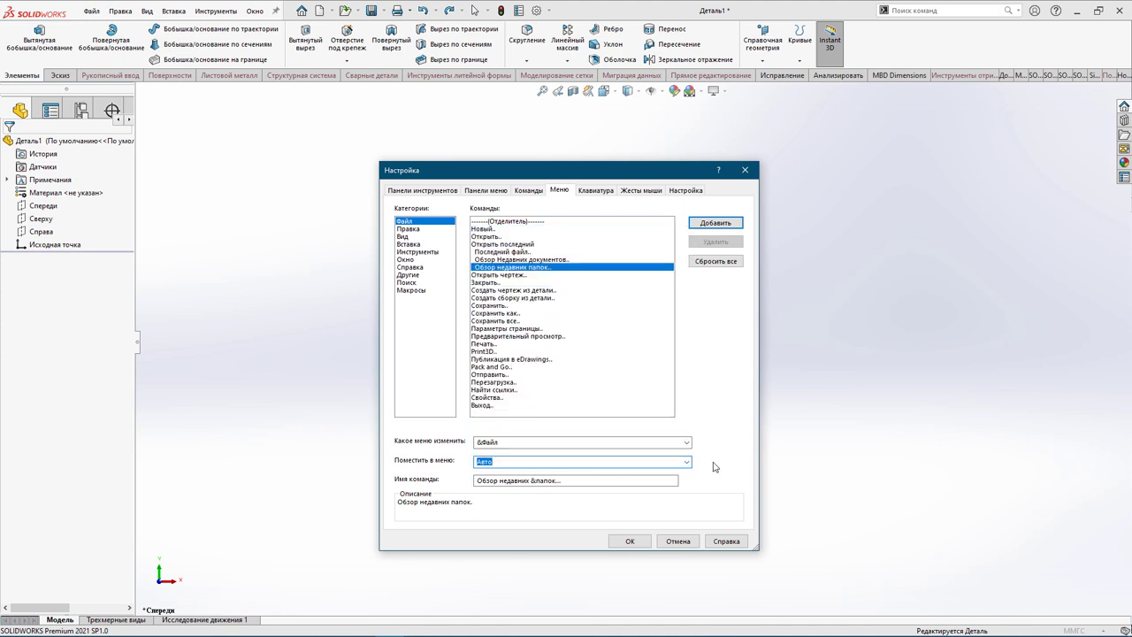
left_click(482, 276)
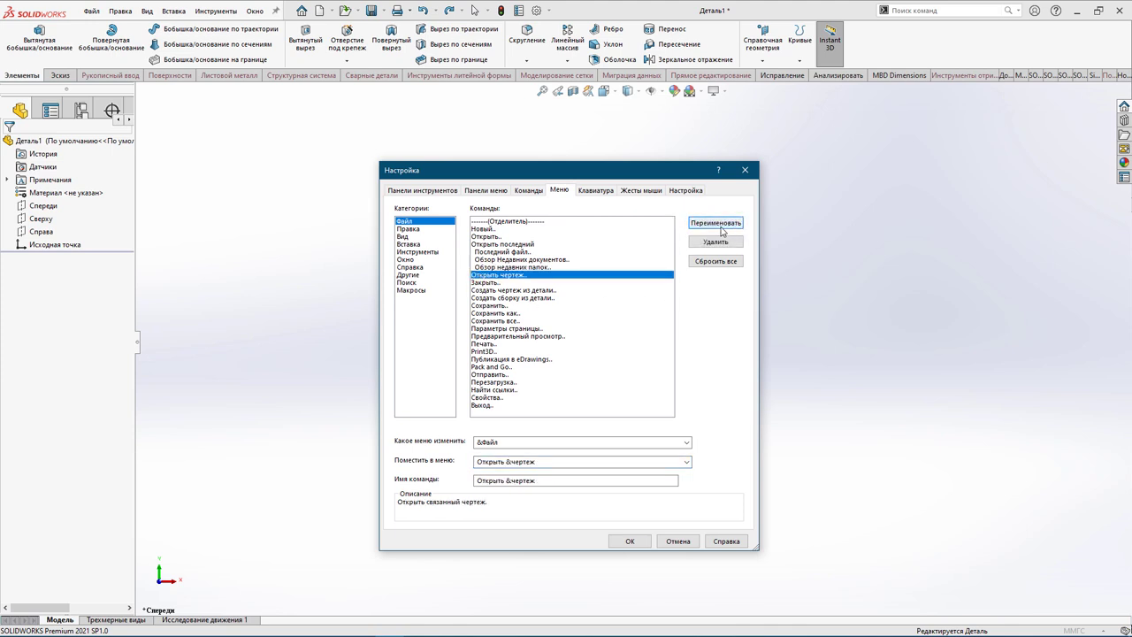